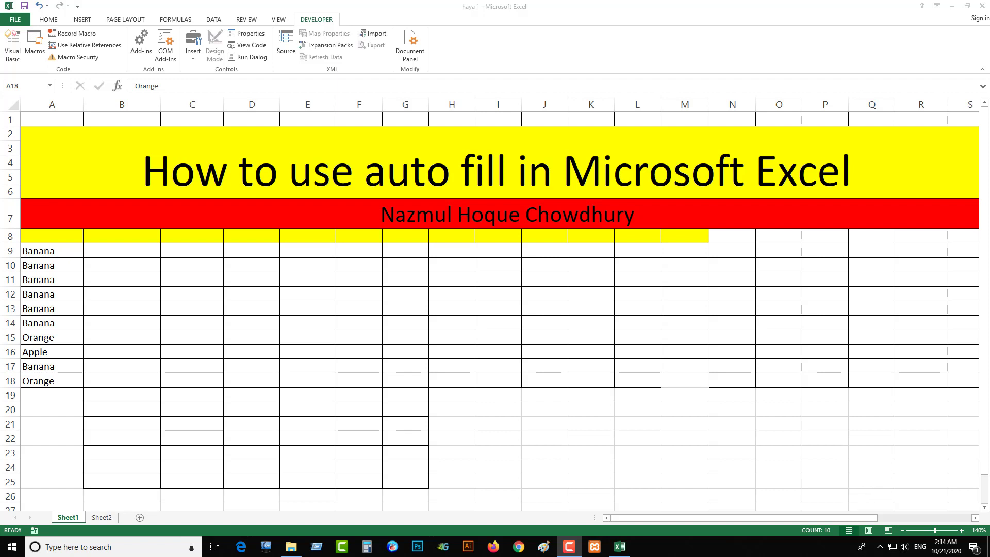
Enter JANUARY in cell B8 as the first month heading.
{"action": "left_click", "coordinate": [40, 236]}
{"action": "left_click", "coordinate": [40, 236]}
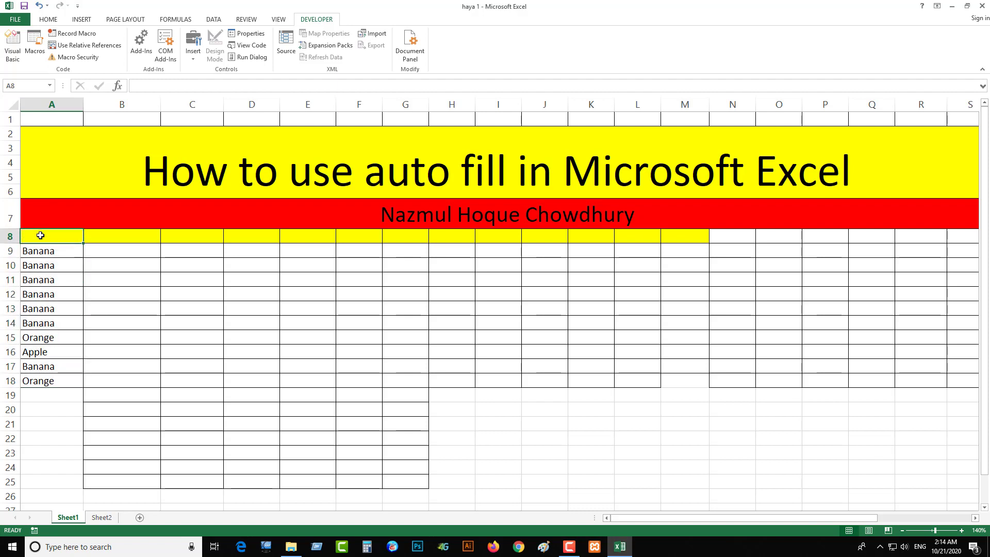
{"action": "left_click", "coordinate": [132, 236]}
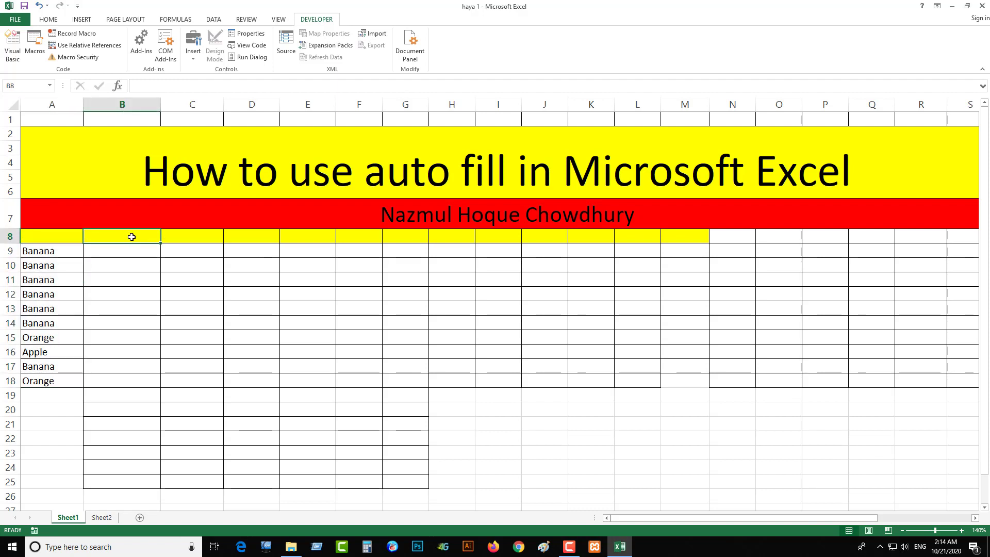
{"action": "type", "text": "JANU"}
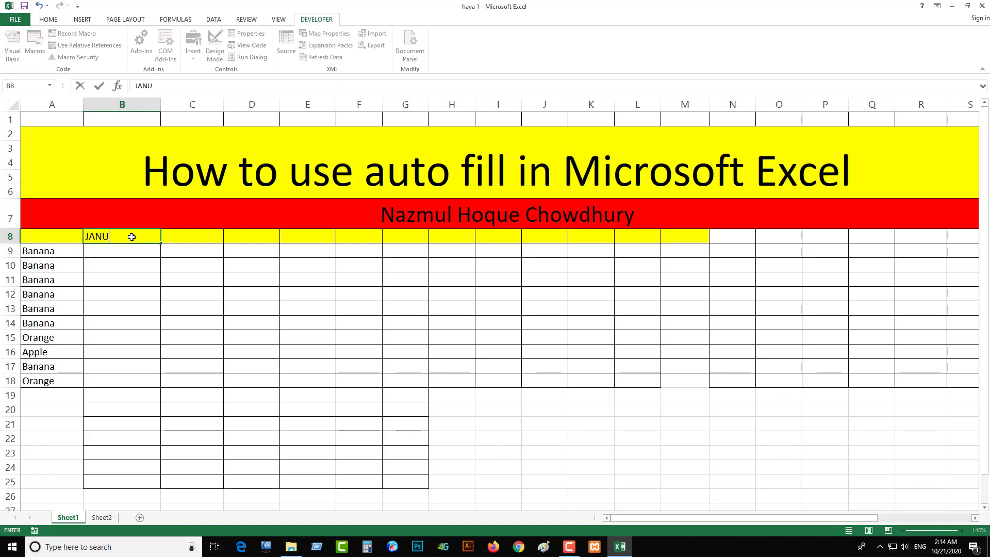
{"action": "type", "text": "ARY"}
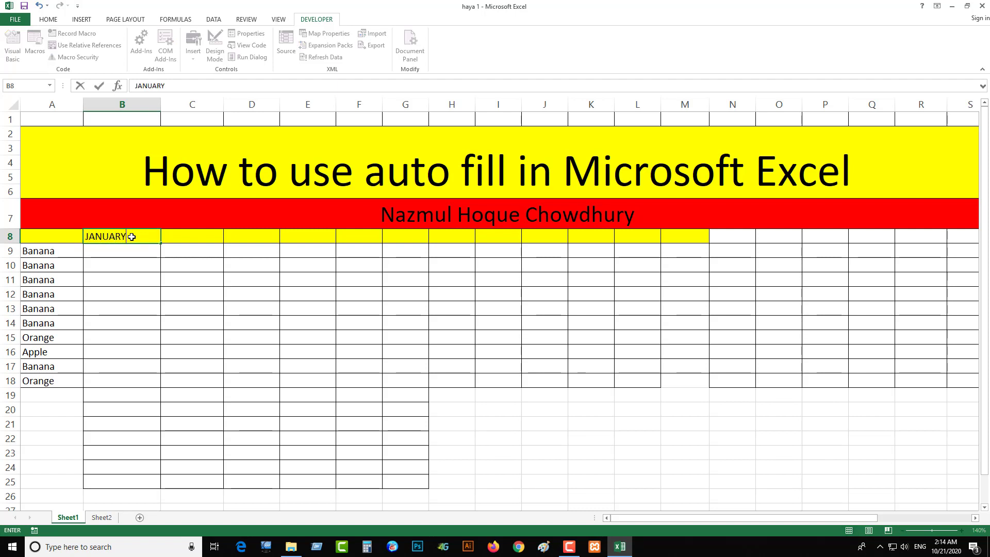
{"action": "left_click", "coordinate": [168, 236]}
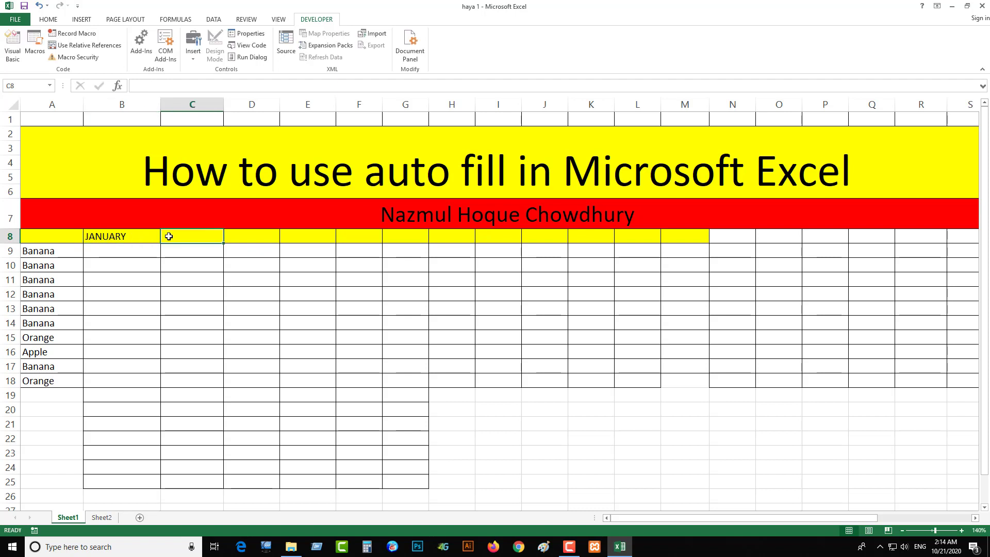
{"action": "left_click", "coordinate": [239, 238]}
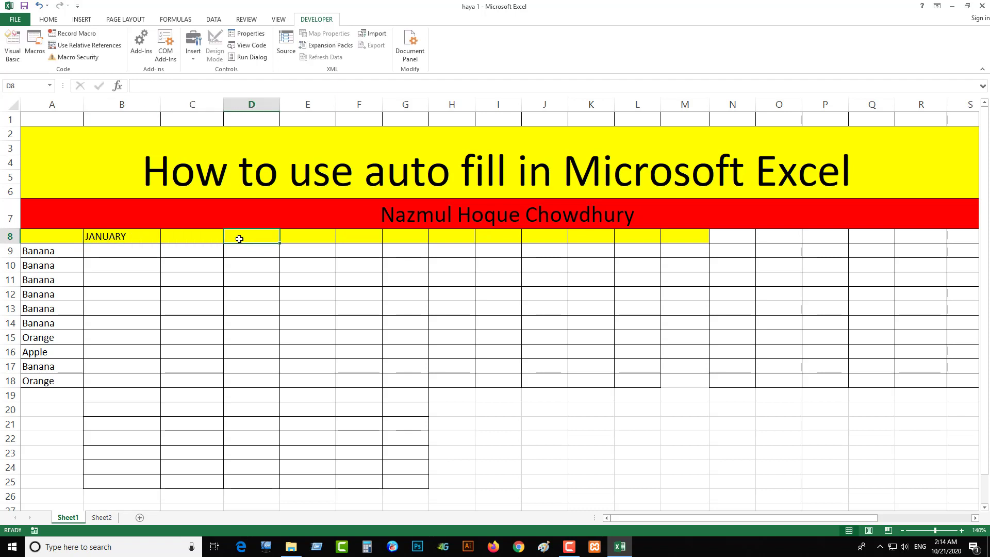
{"action": "left_click", "coordinate": [188, 238]}
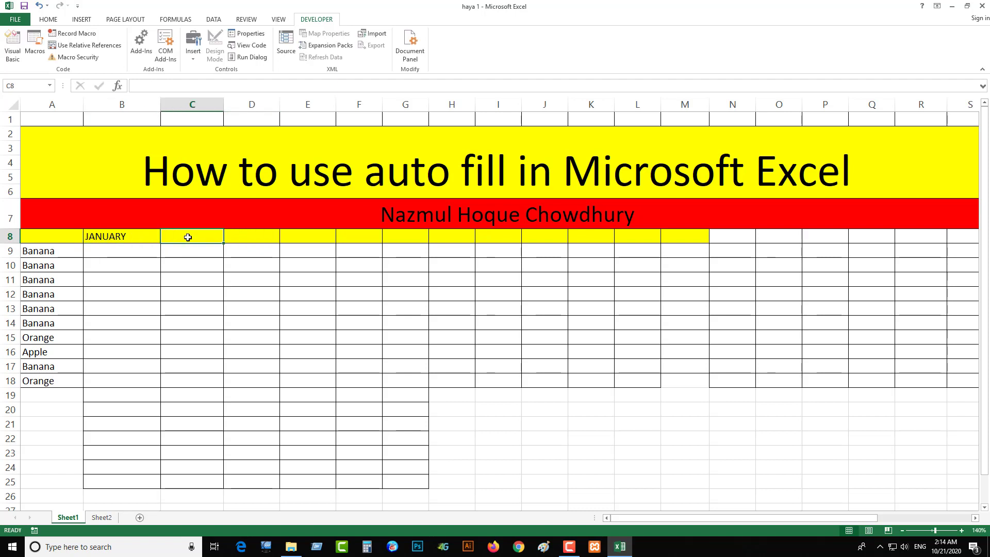
{"action": "left_click", "coordinate": [689, 237]}
{"action": "left_click", "coordinate": [722, 236]}
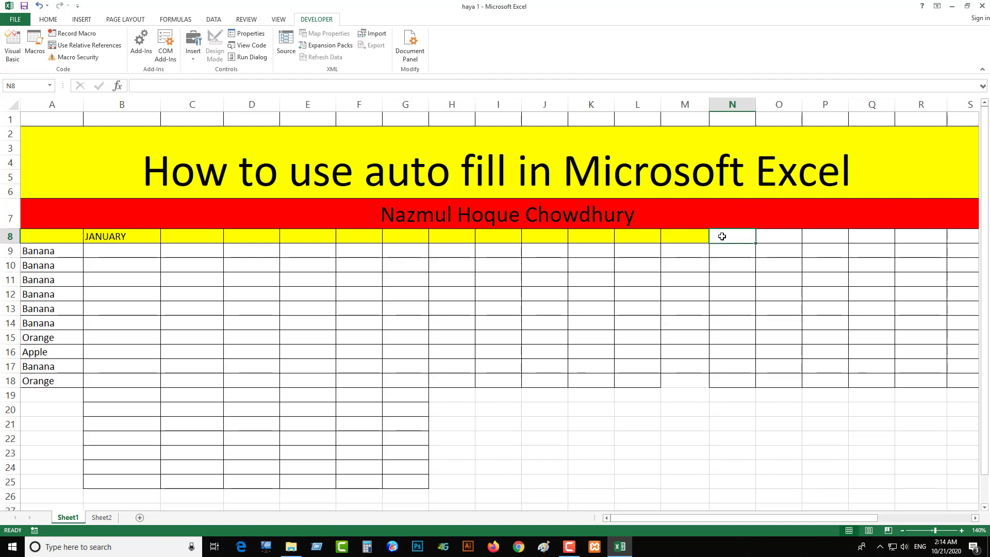
{"action": "left_click", "coordinate": [104, 237]}
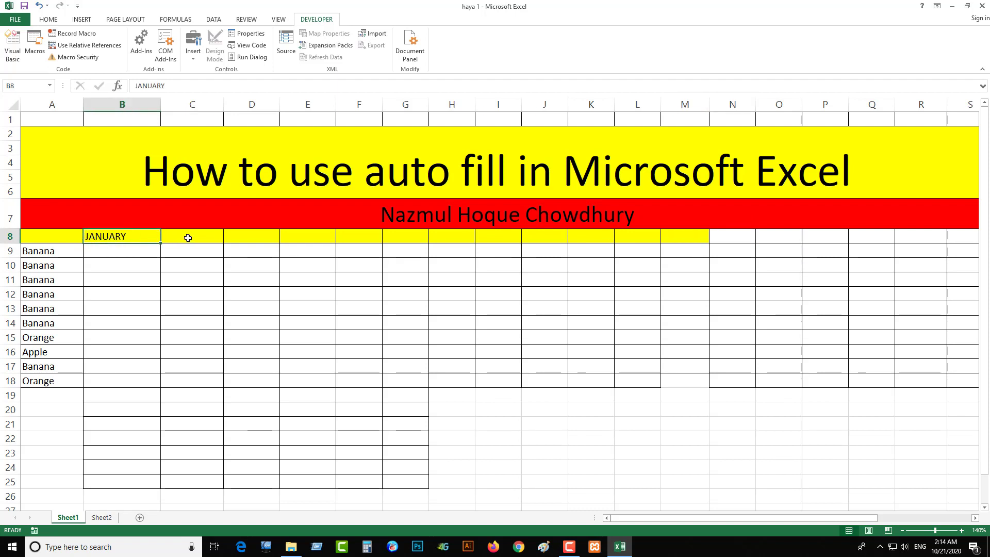
{"action": "left_click", "coordinate": [683, 237]}
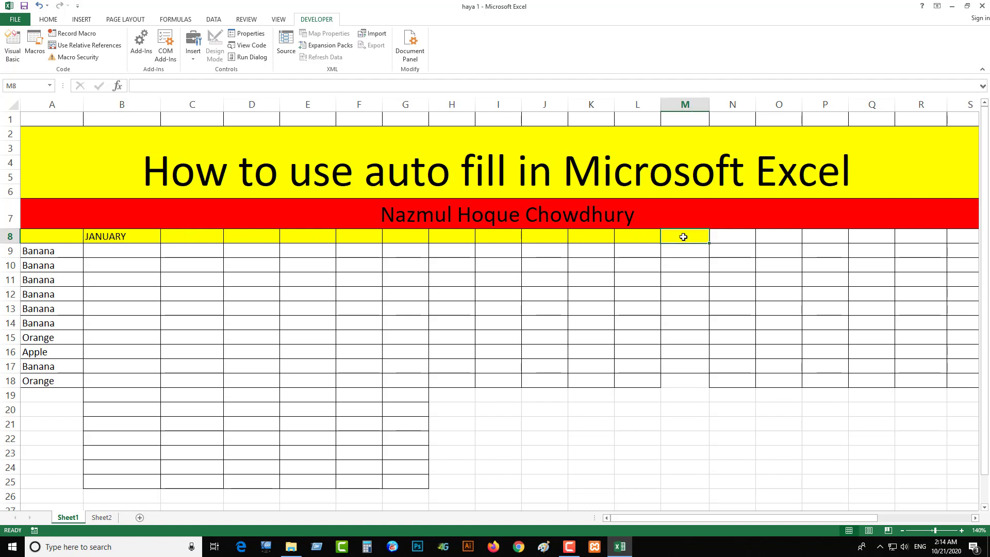
Auto fill the month series from JANUARY in B8 across row 8 to DECEMBER in M8.
{"action": "left_click", "coordinate": [150, 236]}
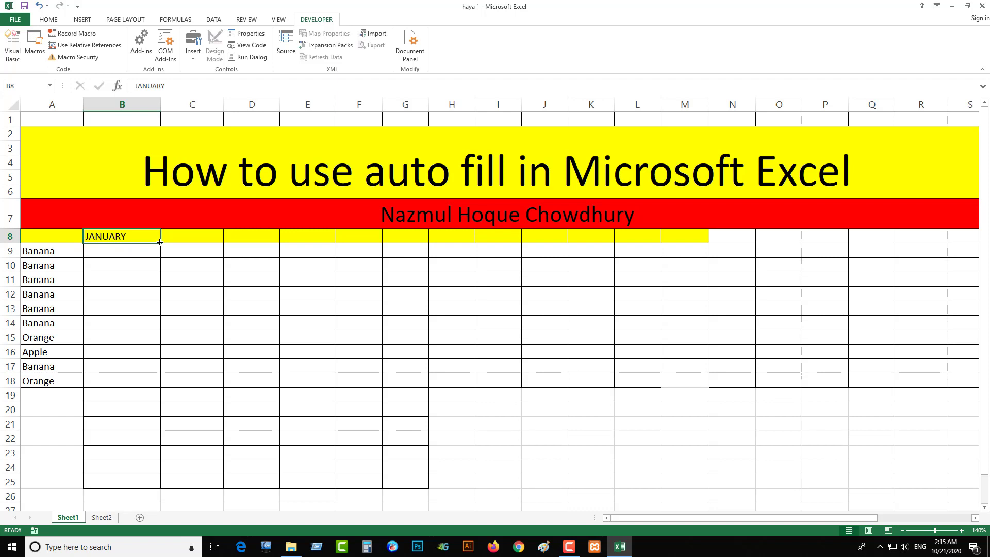
{"action": "left_click_drag", "start_coordinate": [160, 243], "coordinate": [696, 246]}
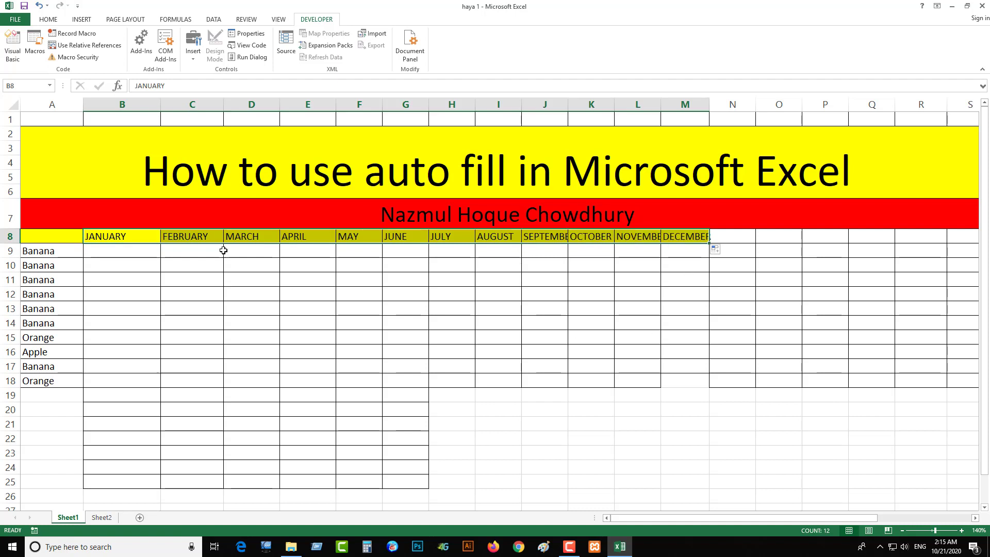
{"action": "left_click", "coordinate": [129, 255]}
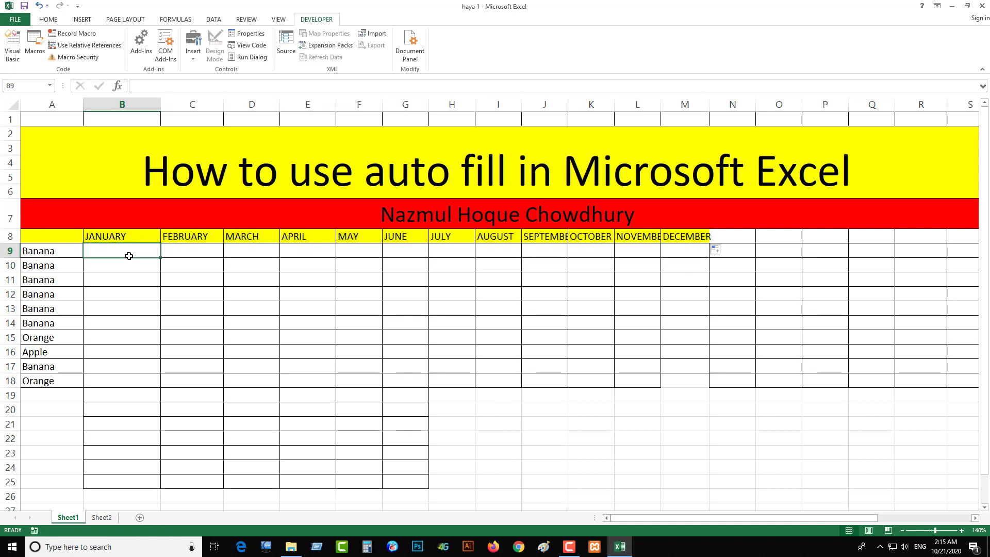
{"action": "left_click", "coordinate": [139, 235]}
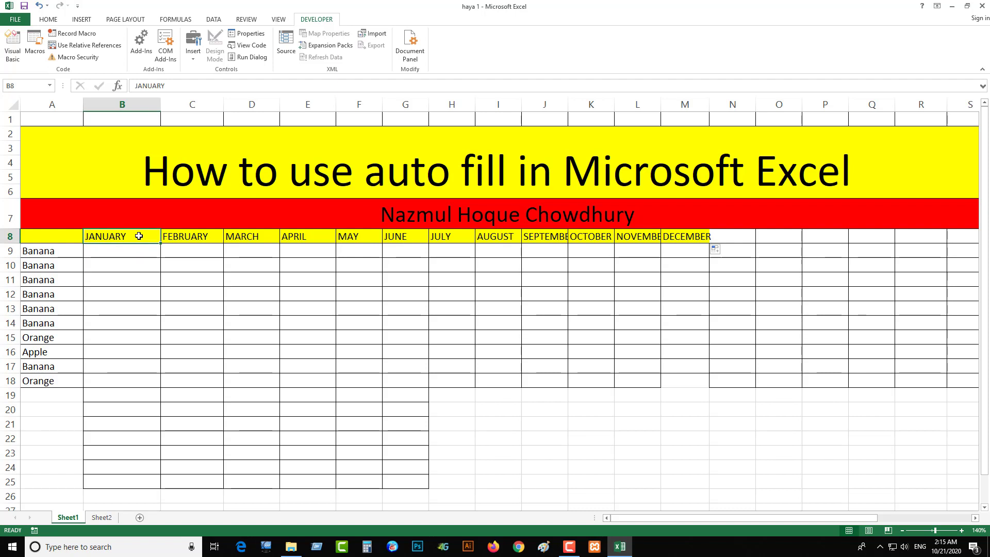
{"action": "left_click", "coordinate": [678, 236]}
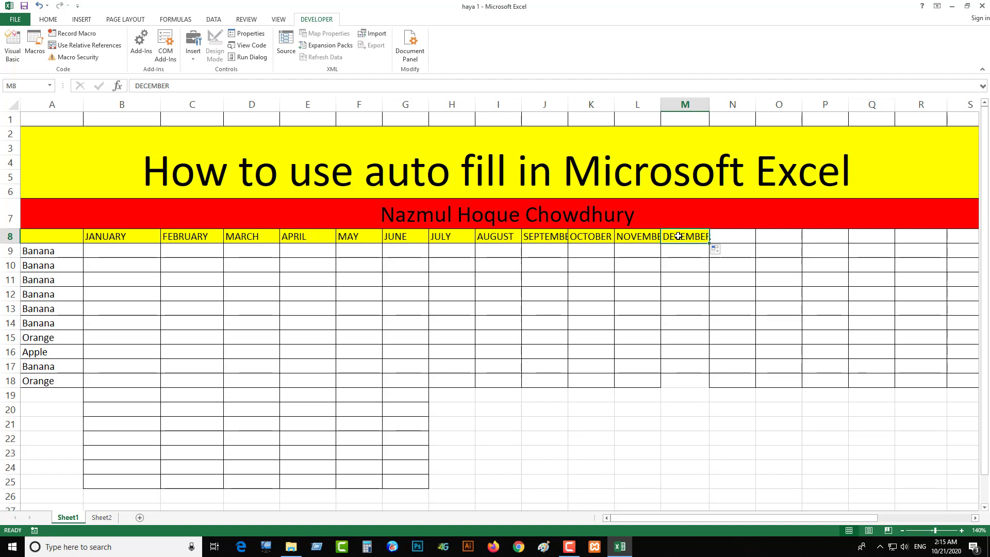
Enter FRIDAY in cell B9 and auto fill the weekdays across row 9 to THURSDAY in H9.
{"action": "left_click", "coordinate": [114, 251]}
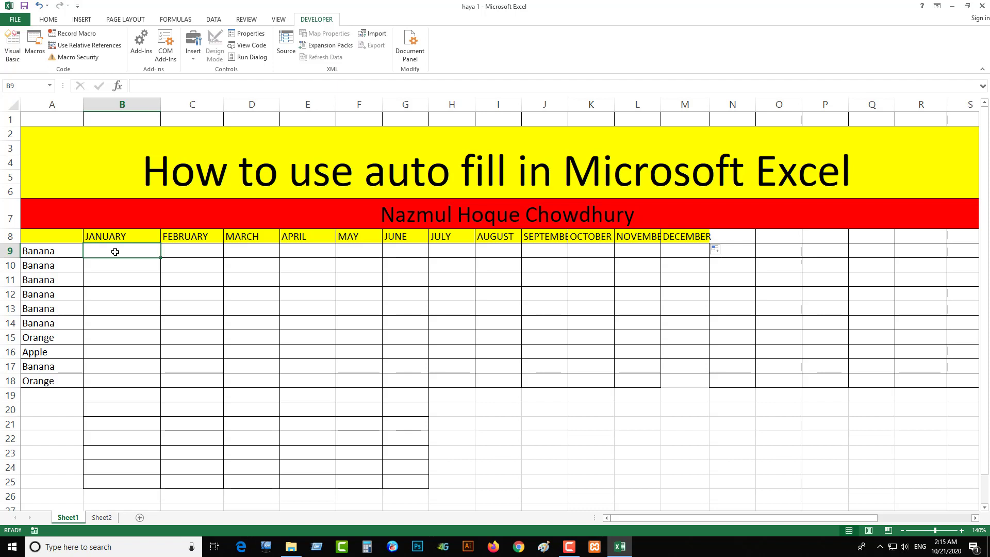
{"action": "type", "text": "FRIDA"}
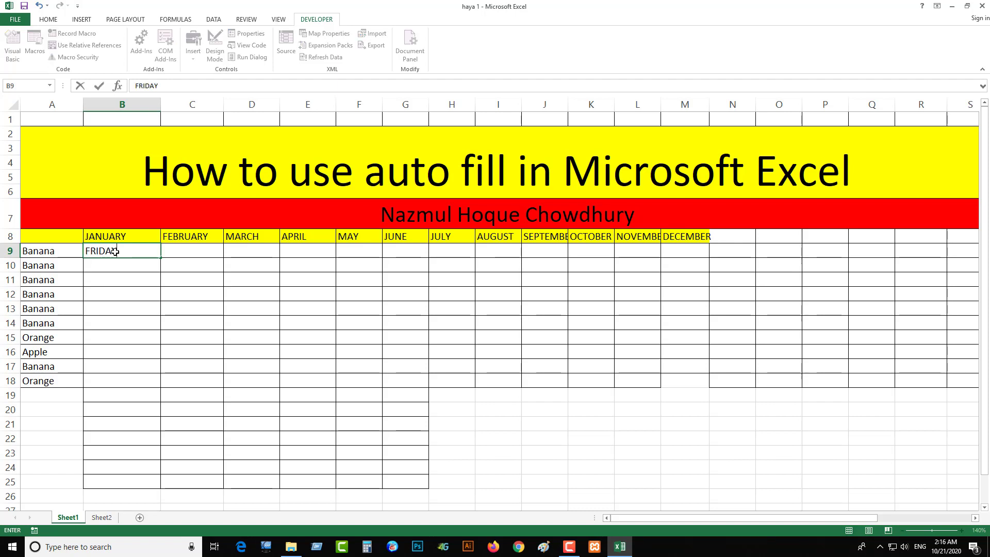
{"action": "type", "text": "Y"}
{"action": "left_click", "coordinate": [183, 250]}
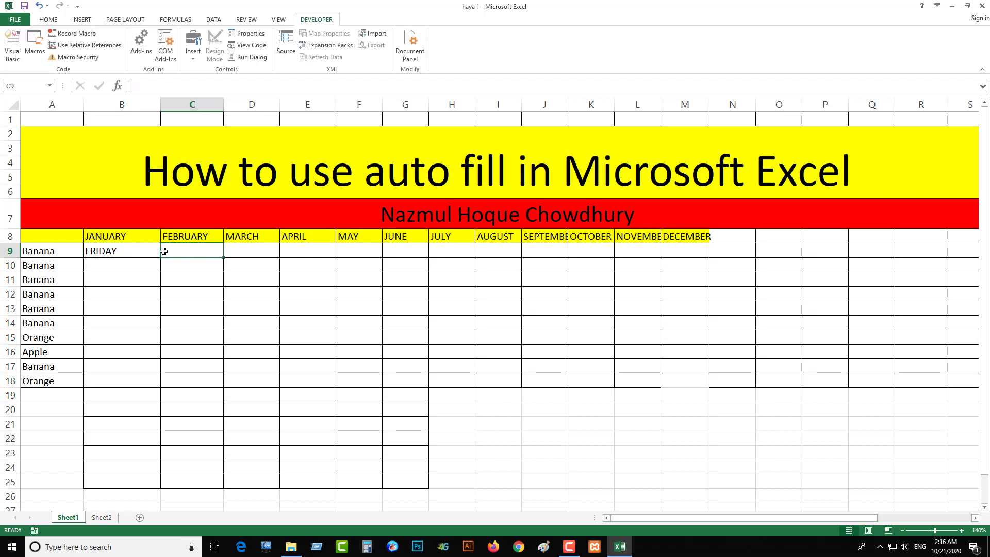
{"action": "left_click", "coordinate": [139, 250]}
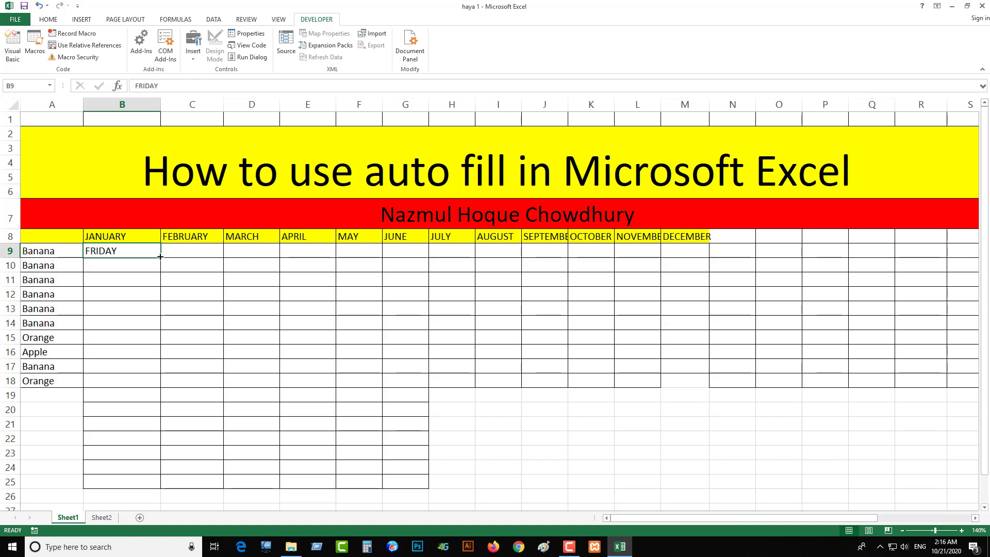
{"action": "left_click_drag", "start_coordinate": [160, 257], "coordinate": [477, 257]}
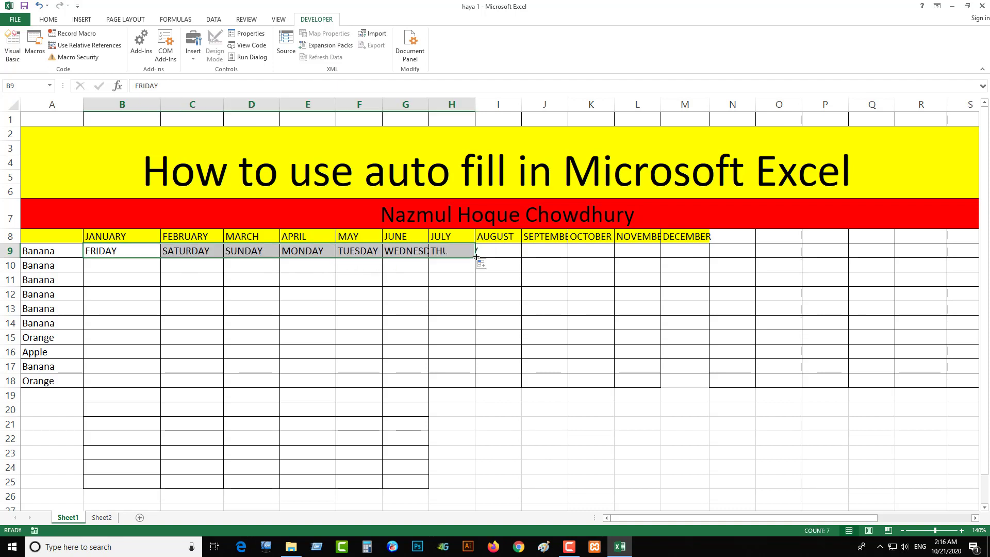
Widen column H slightly so that THURSDAY fits inside cell H9.
{"action": "left_click", "coordinate": [449, 264]}
{"action": "left_click", "coordinate": [462, 252]}
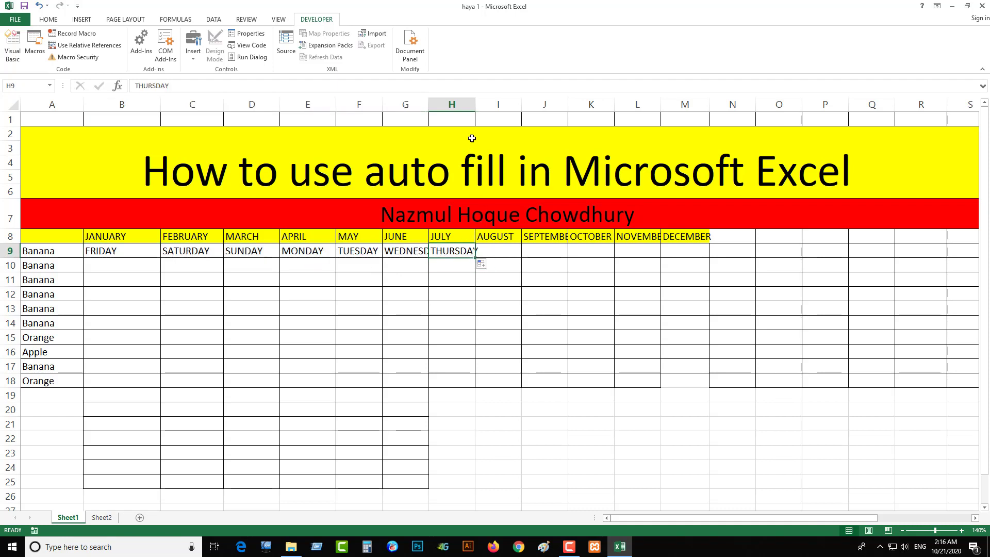
{"action": "left_click_drag", "start_coordinate": [474, 100], "coordinate": [479, 97]}
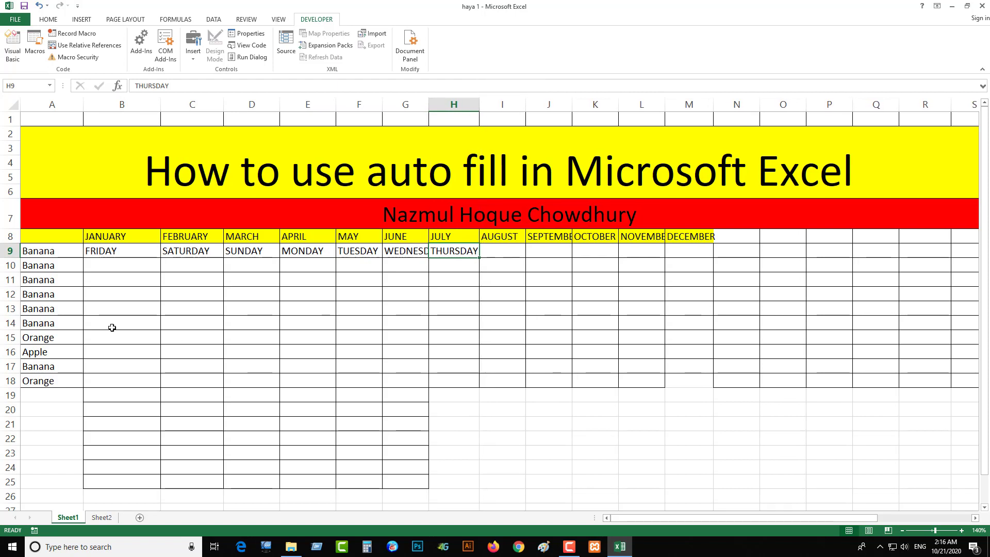
{"action": "left_click", "coordinate": [121, 253]}
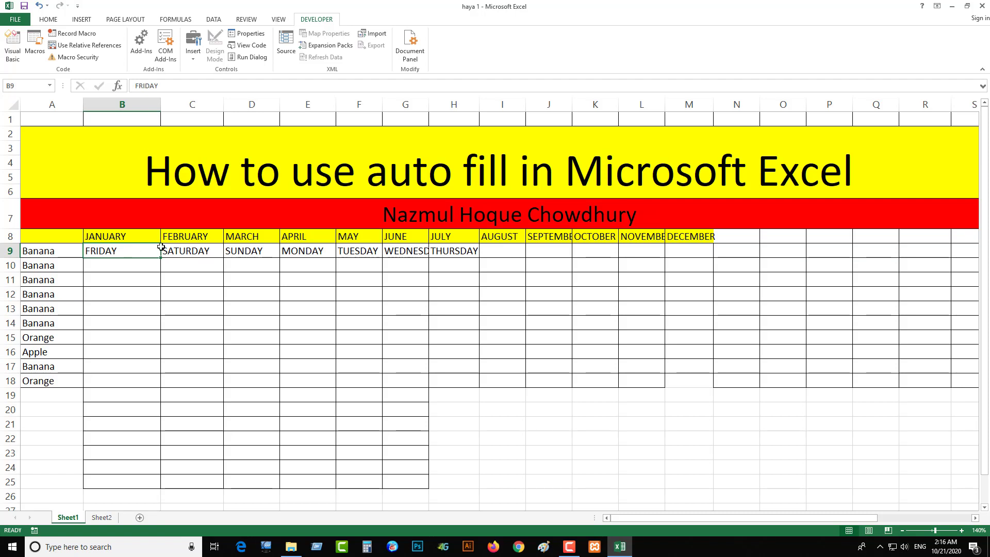
{"action": "left_click_drag", "start_coordinate": [189, 251], "coordinate": [460, 249]}
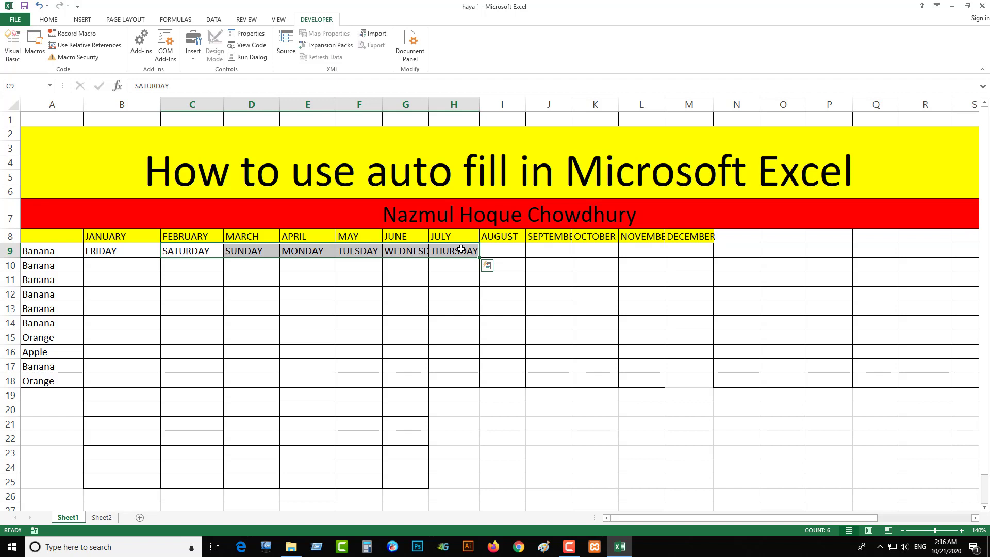
Enter 1 in cell B10 and 2 in cell C10 as the start of a number series.
{"action": "left_click", "coordinate": [117, 266]}
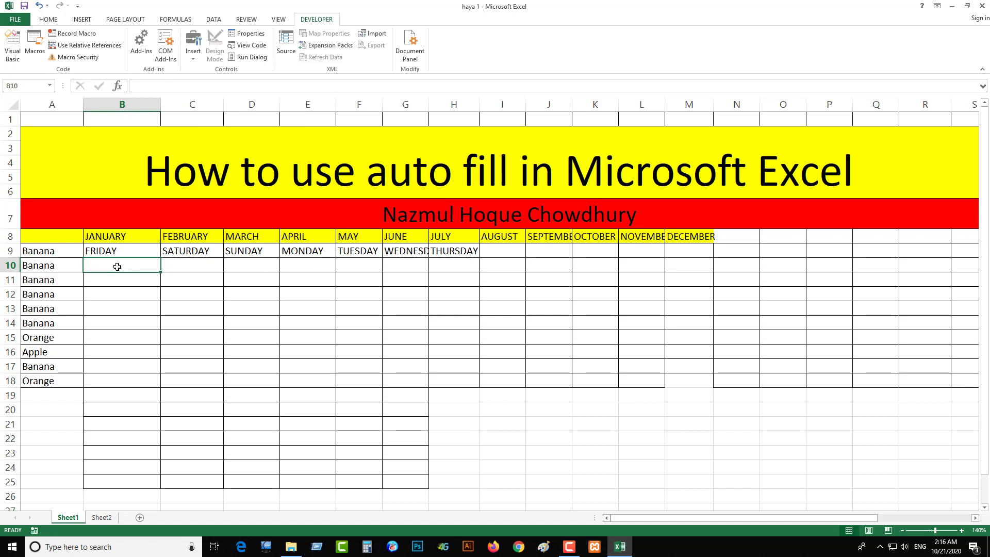
{"action": "type", "text": "1"}
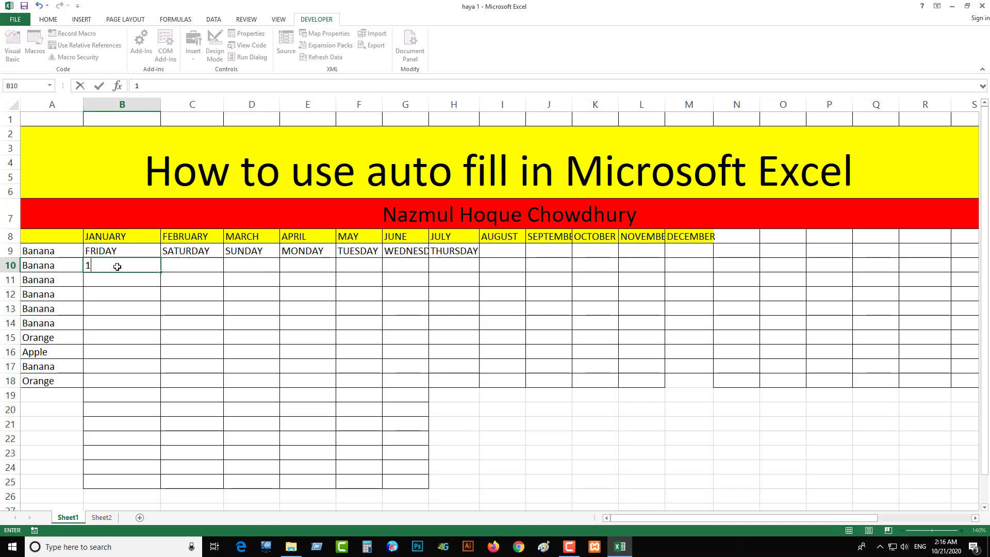
{"action": "key", "text": "Return"}
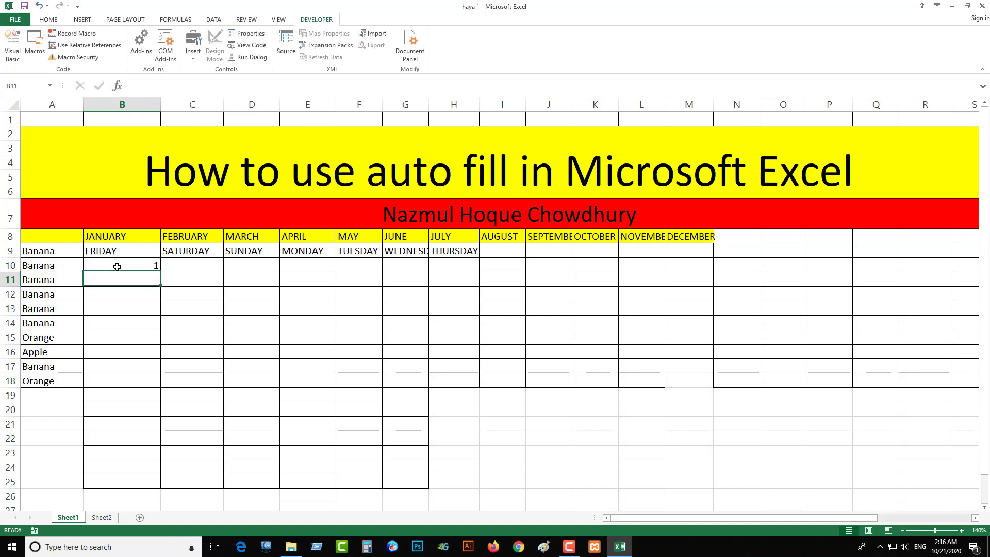
{"action": "left_click", "coordinate": [178, 264]}
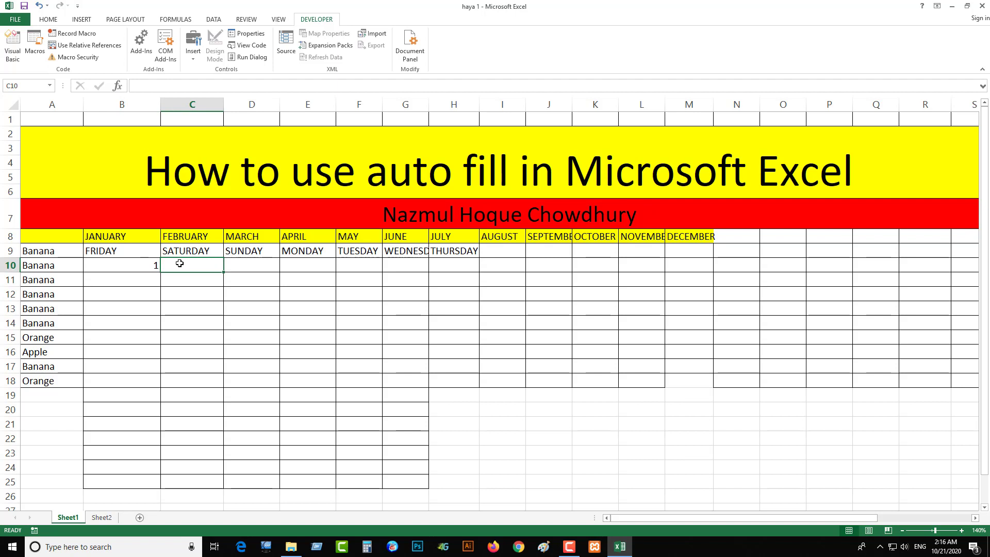
{"action": "type", "text": "2"}
{"action": "left_click", "coordinate": [144, 264]}
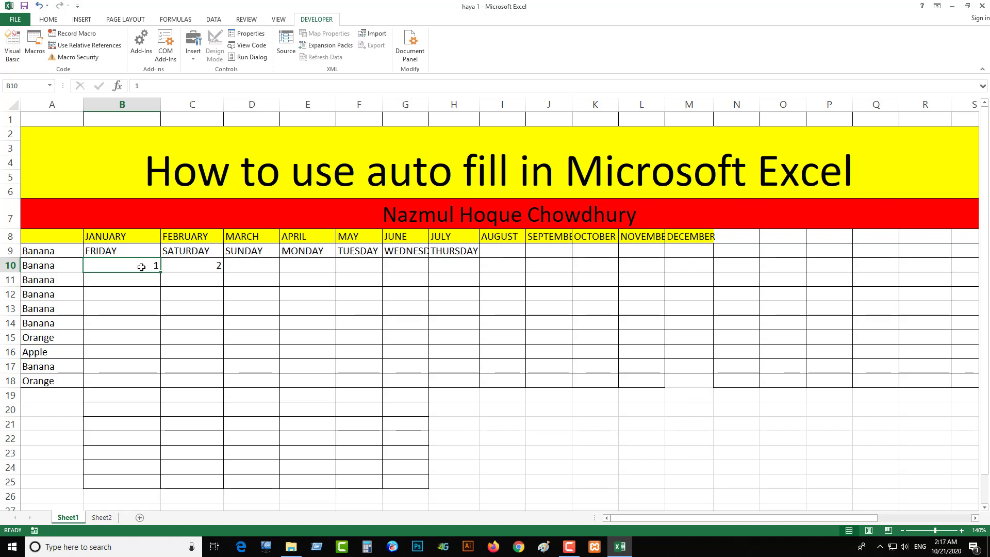
Auto fill the number series from B10:C10 across row 10 to 16 in cell Q10.
{"action": "left_click_drag", "start_coordinate": [143, 267], "coordinate": [191, 266]}
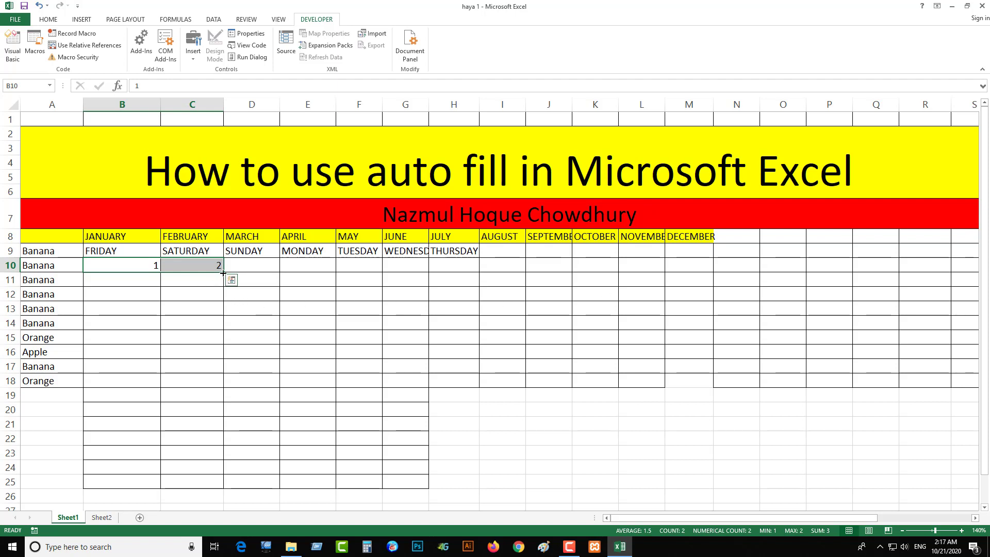
{"action": "left_click_drag", "start_coordinate": [223, 271], "coordinate": [885, 253]}
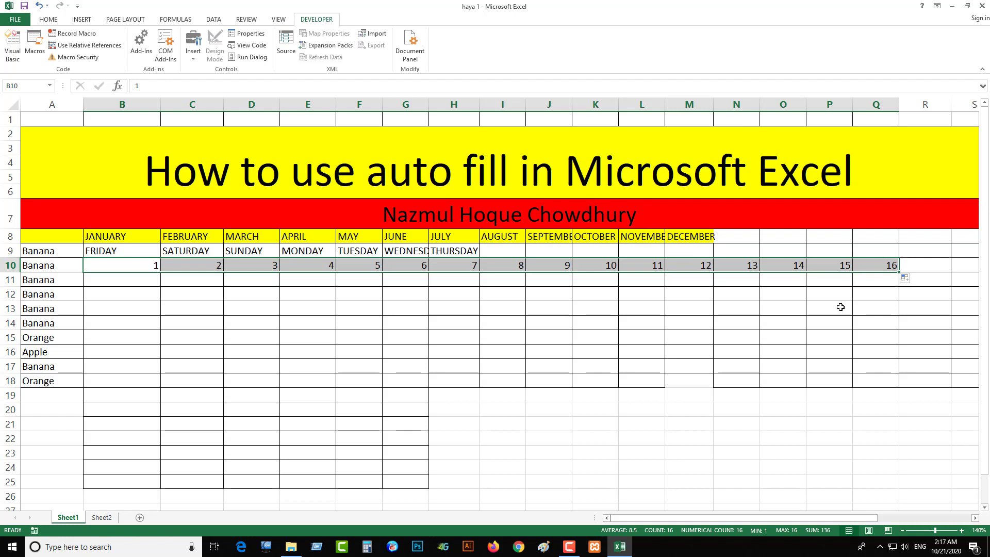
{"action": "left_click", "coordinate": [173, 282]}
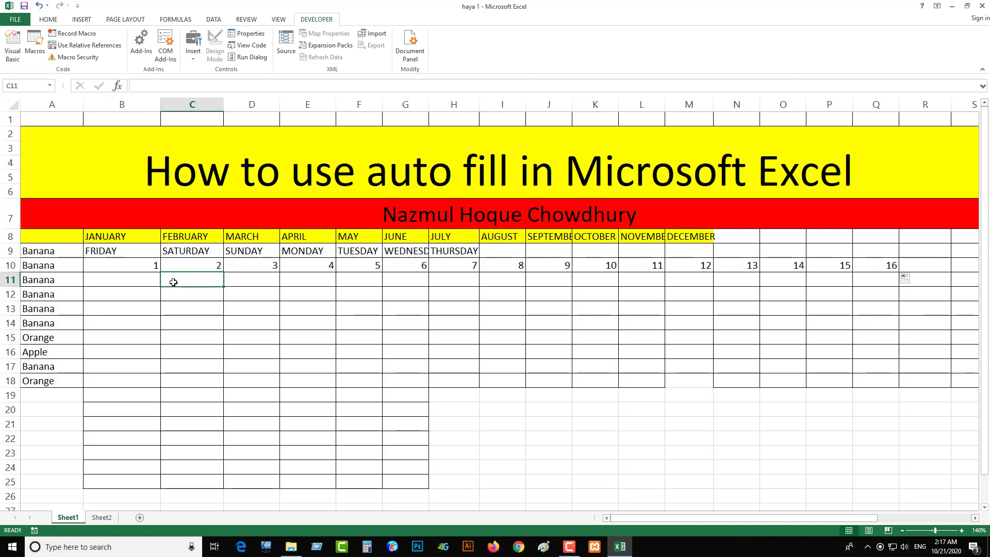
Fill the value 1 from cell B10 down column B to cell B25.
{"action": "left_click", "coordinate": [147, 266]}
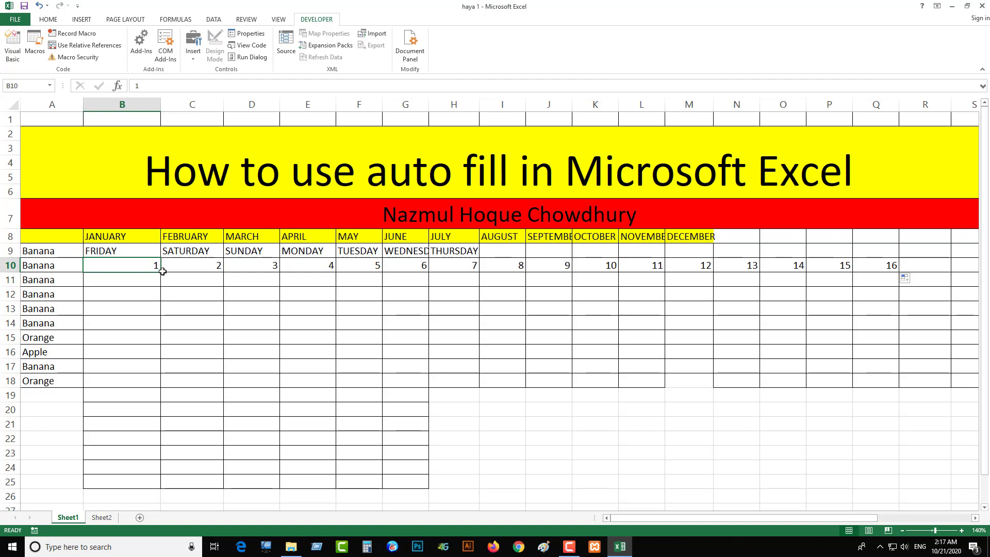
{"action": "left_click_drag", "start_coordinate": [157, 335], "coordinate": [153, 490]}
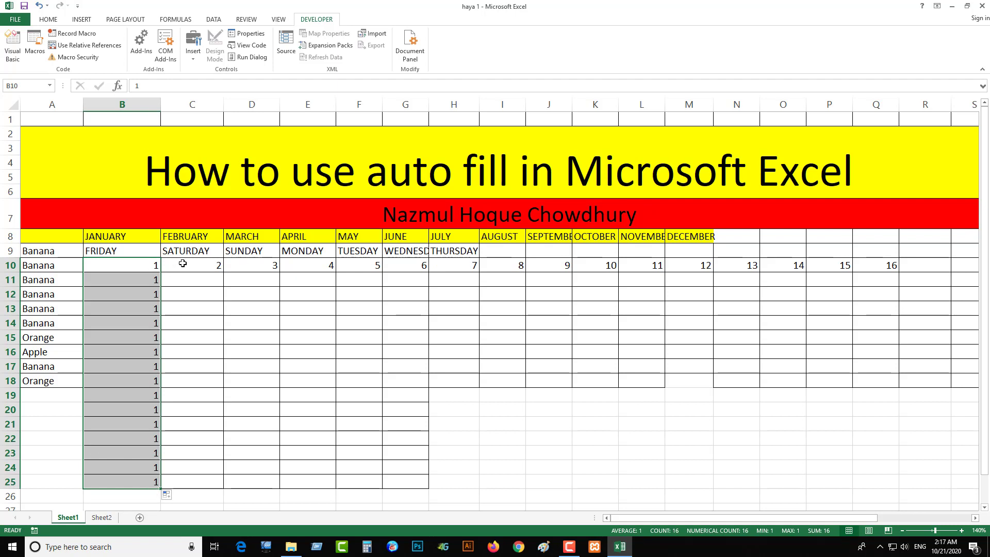
Fill the values 2, 3, 4 and 5 from cells C10, D10, E10 and F10 down their columns to row 24.
{"action": "left_click", "coordinate": [195, 264]}
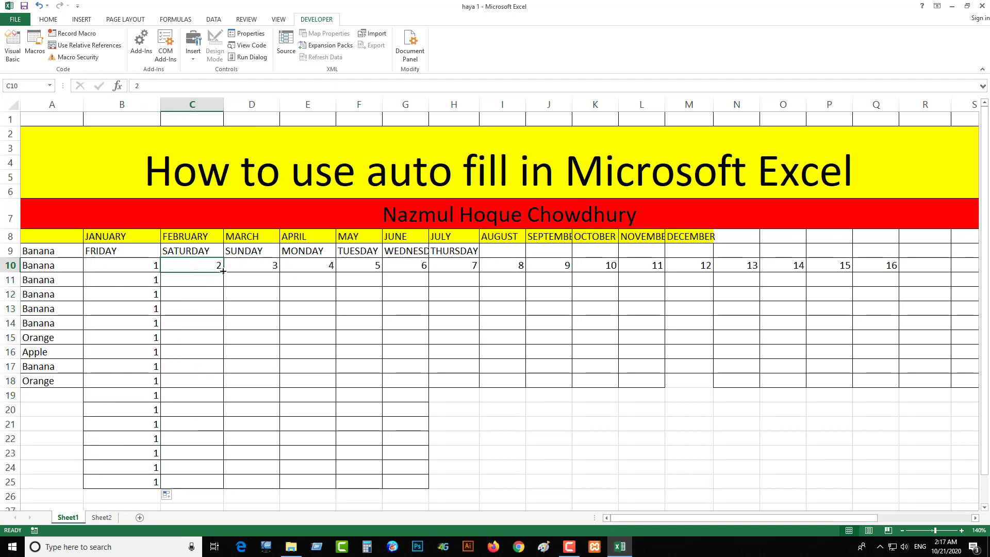
{"action": "left_click_drag", "start_coordinate": [223, 270], "coordinate": [224, 471]}
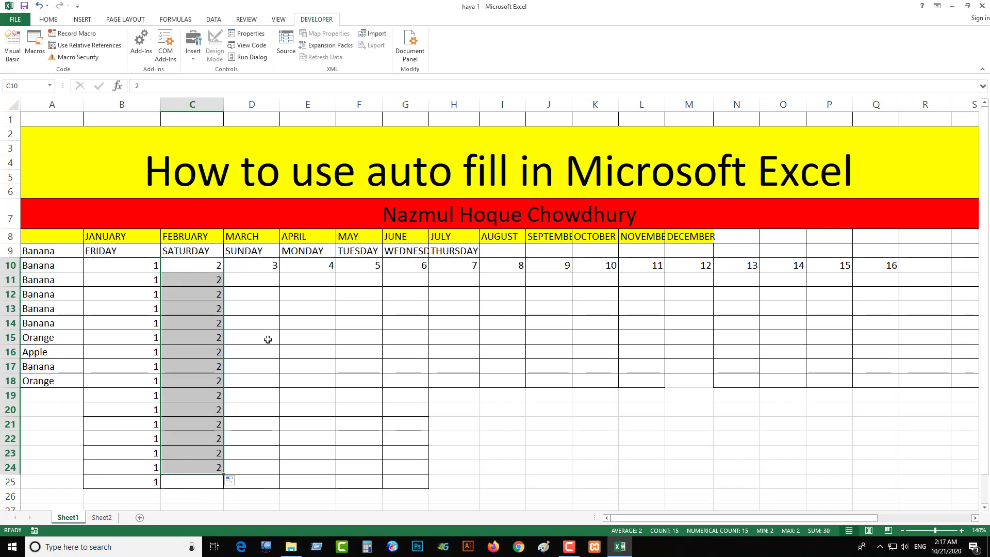
{"action": "left_click", "coordinate": [266, 267]}
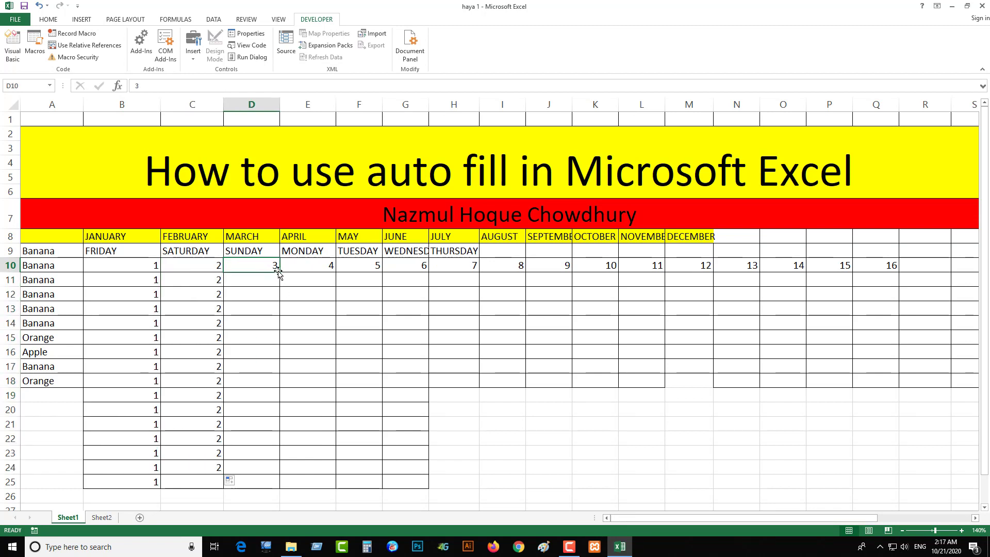
{"action": "left_click_drag", "start_coordinate": [278, 272], "coordinate": [283, 471]}
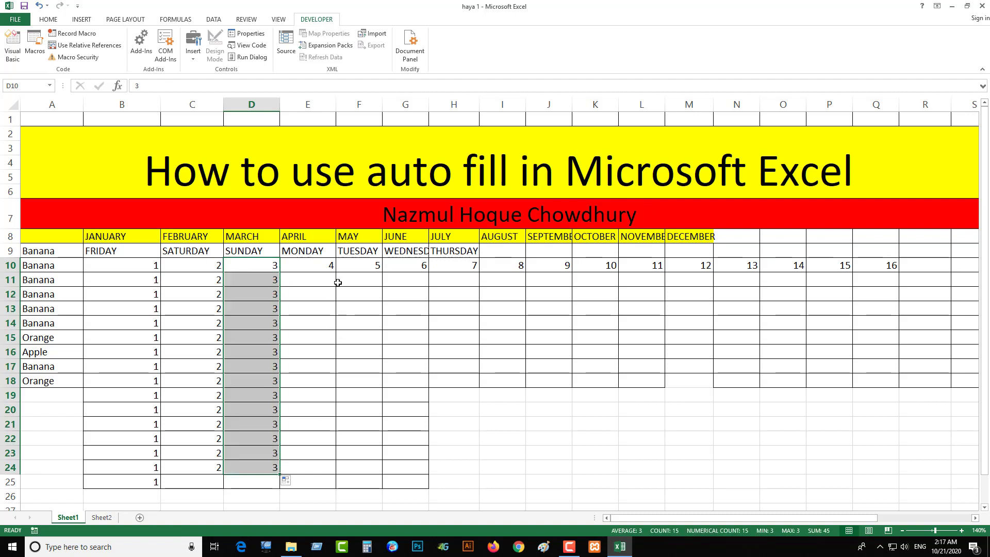
{"action": "left_click", "coordinate": [328, 268]}
{"action": "left_click_drag", "start_coordinate": [335, 272], "coordinate": [333, 473]}
{"action": "left_click", "coordinate": [373, 268]}
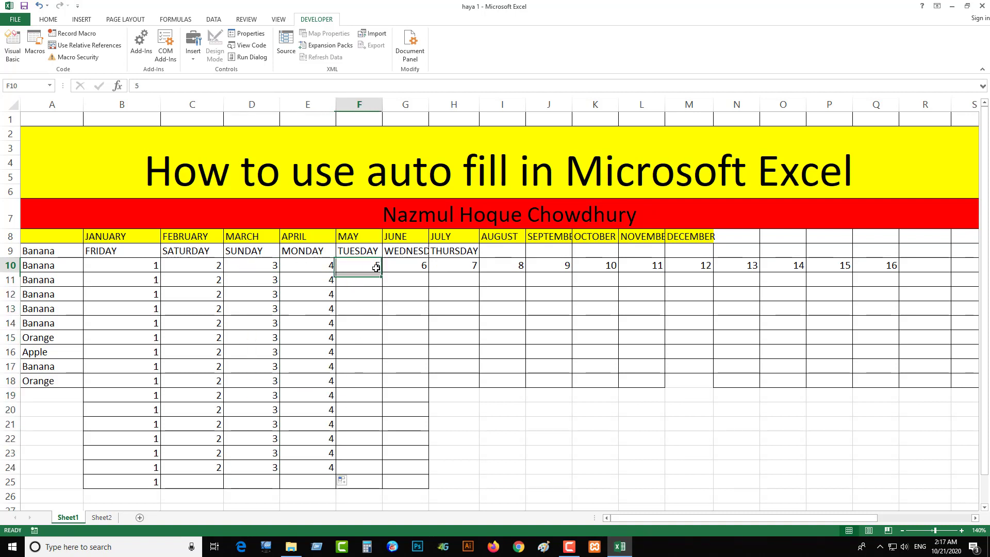
{"action": "left_click_drag", "start_coordinate": [382, 271], "coordinate": [377, 473]}
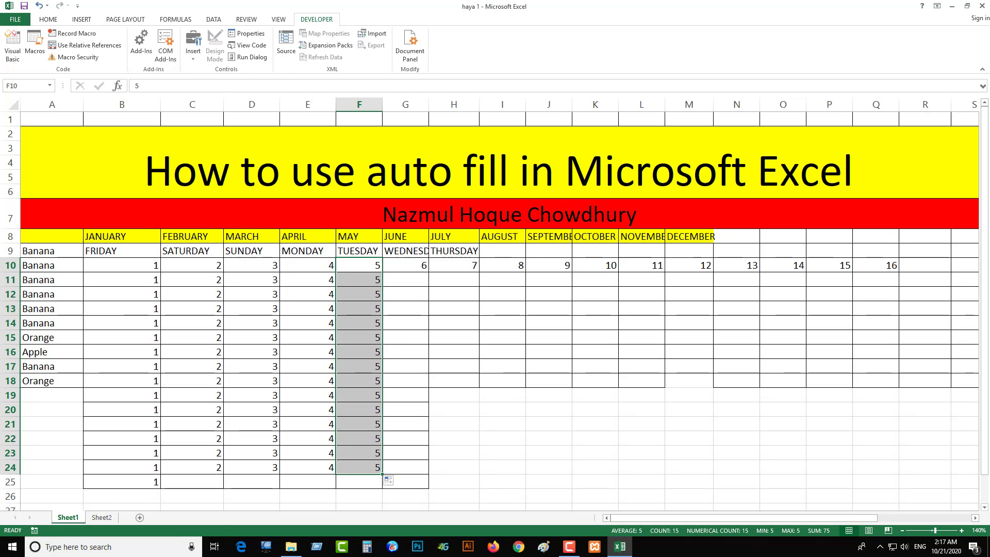
Fill the value 5 from cell F11 across row 11 to cell Q11.
{"action": "left_click", "coordinate": [406, 278]}
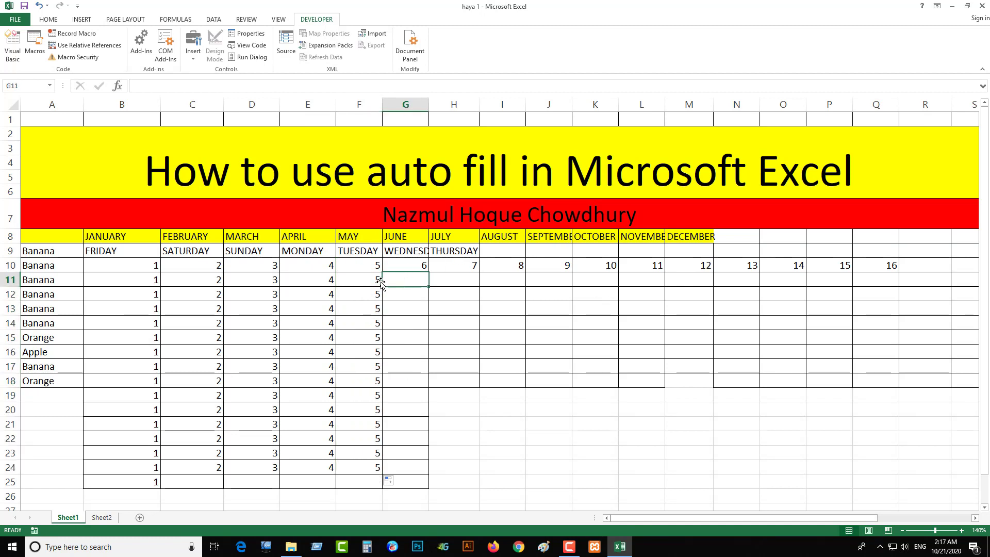
{"action": "left_click", "coordinate": [378, 279]}
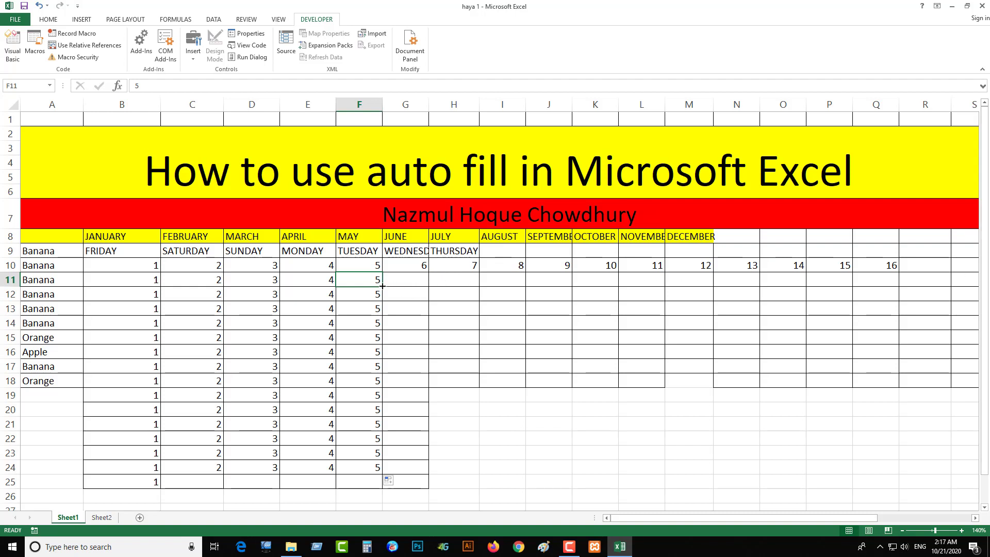
{"action": "left_click_drag", "start_coordinate": [382, 285], "coordinate": [894, 281]}
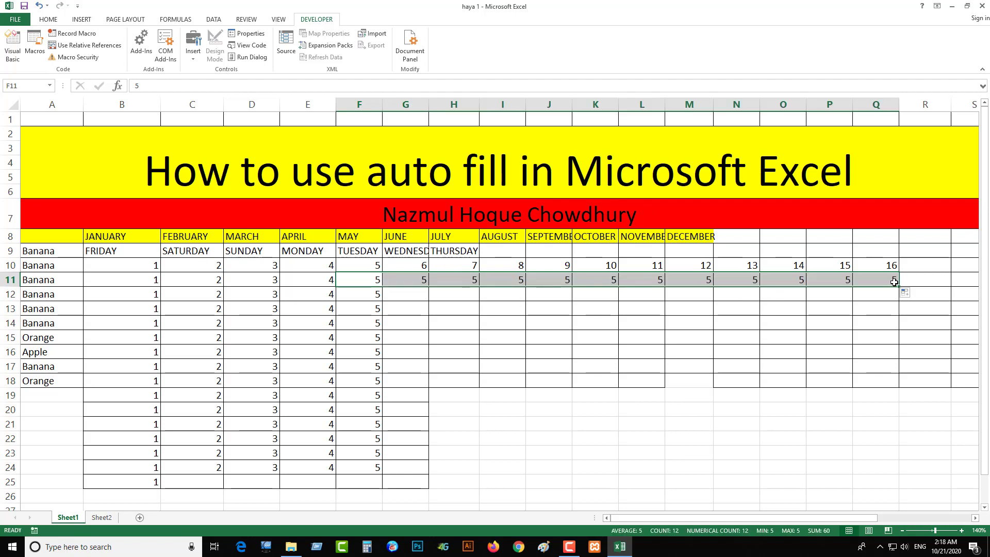
{"action": "left_click", "coordinate": [443, 325]}
Clear the filled numbers from ranges B10:G24 and H10:R12.
{"action": "left_click", "coordinate": [388, 473]}
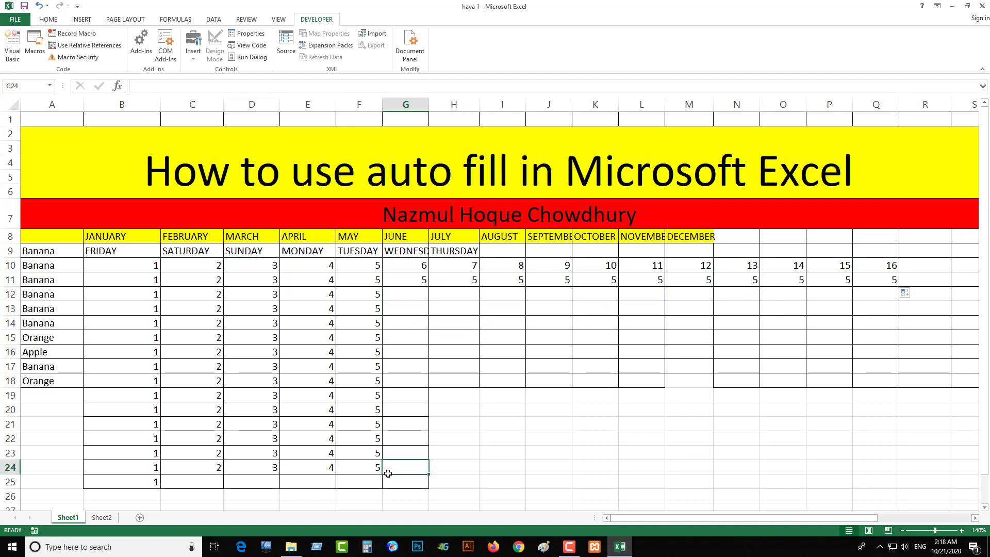
{"action": "left_click_drag", "start_coordinate": [388, 473], "coordinate": [127, 266]}
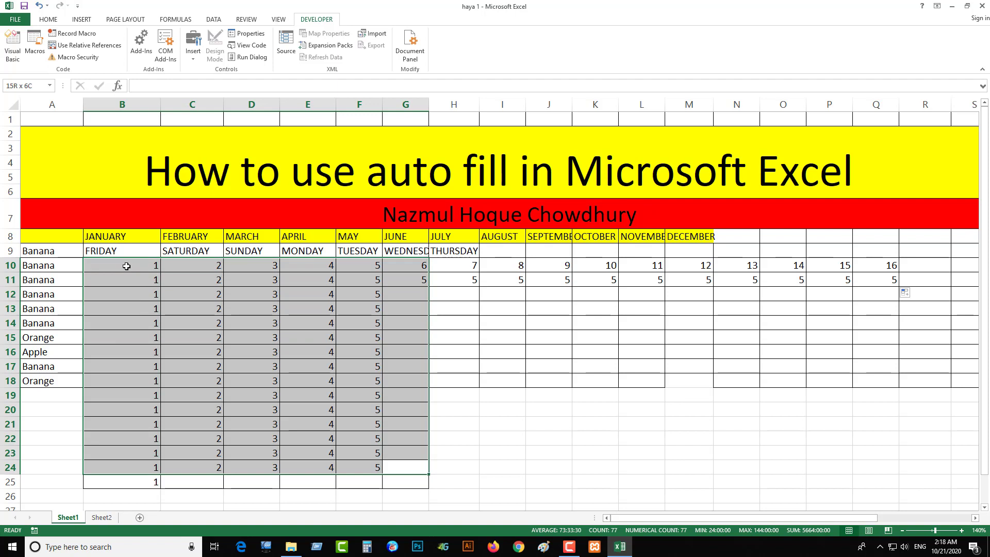
{"action": "key", "text": "Delete"}
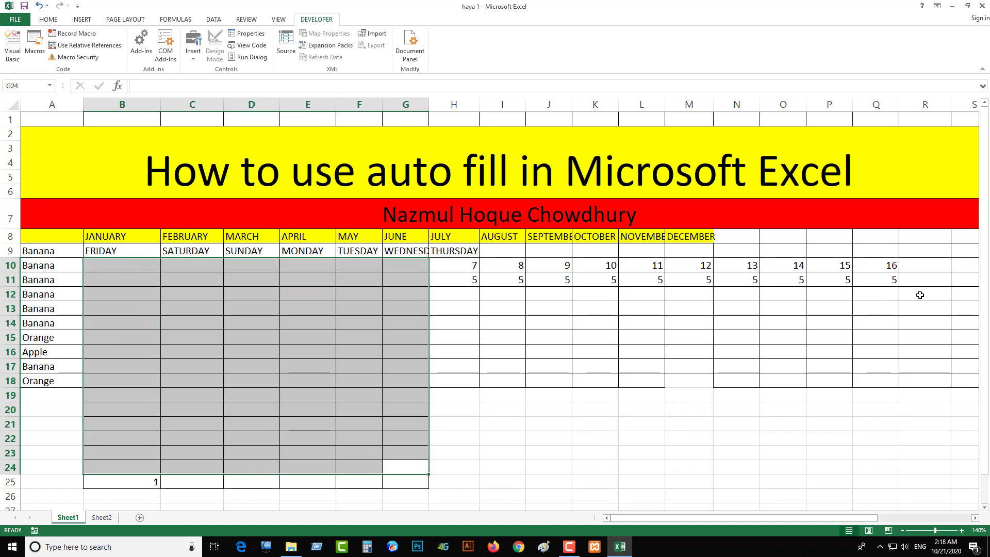
{"action": "left_click_drag", "start_coordinate": [919, 295], "coordinate": [461, 270]}
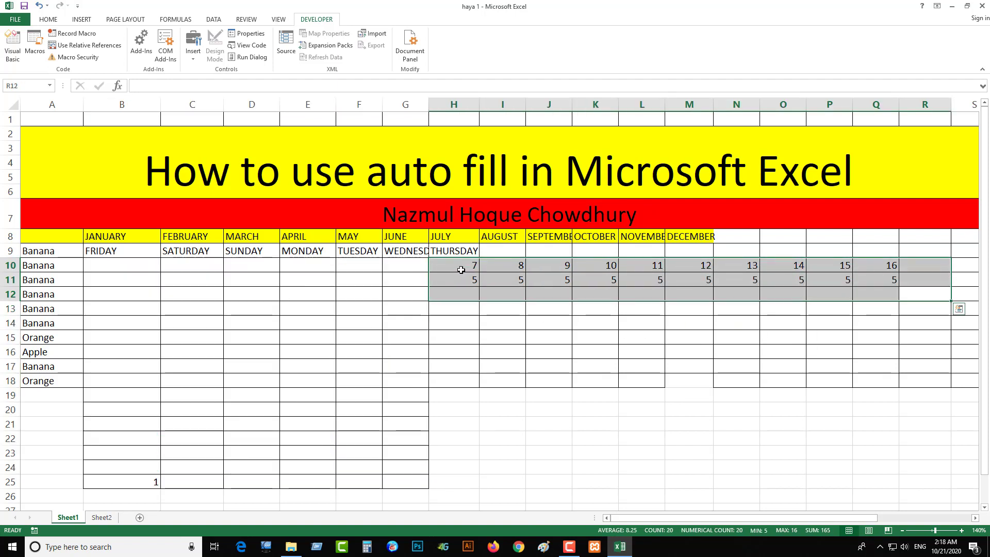
{"action": "key", "text": "Delete"}
{"action": "left_click", "coordinate": [227, 335]}
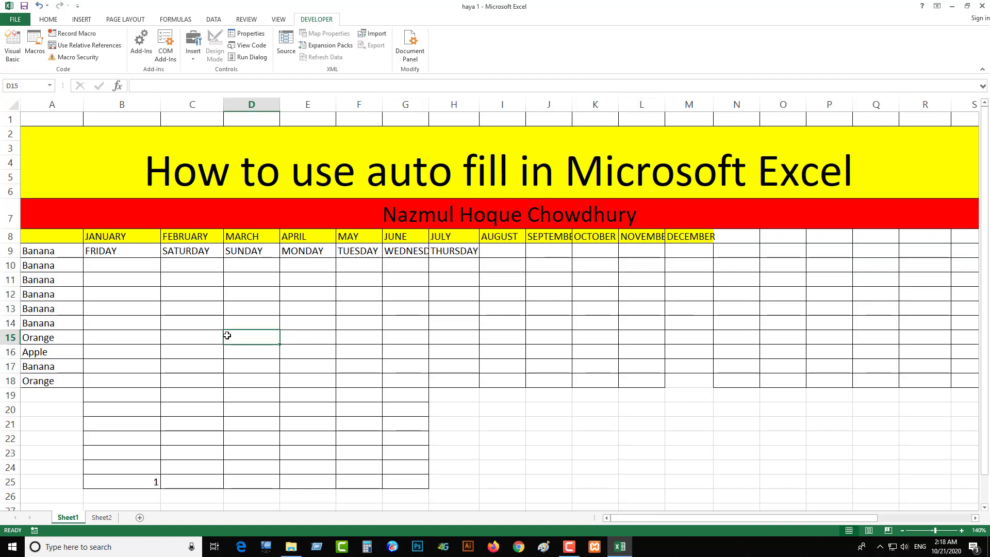
Auto fill the weekdays from FRIDAY in cell B9 down column B to cell B22.
{"action": "left_click", "coordinate": [119, 262]}
{"action": "left_click", "coordinate": [113, 253]}
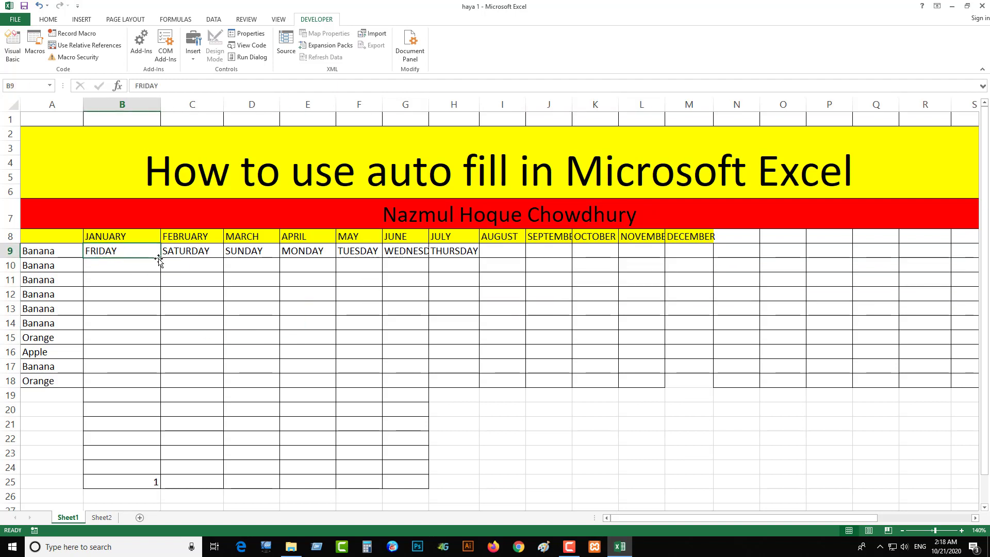
{"action": "left_click_drag", "start_coordinate": [159, 258], "coordinate": [154, 445]}
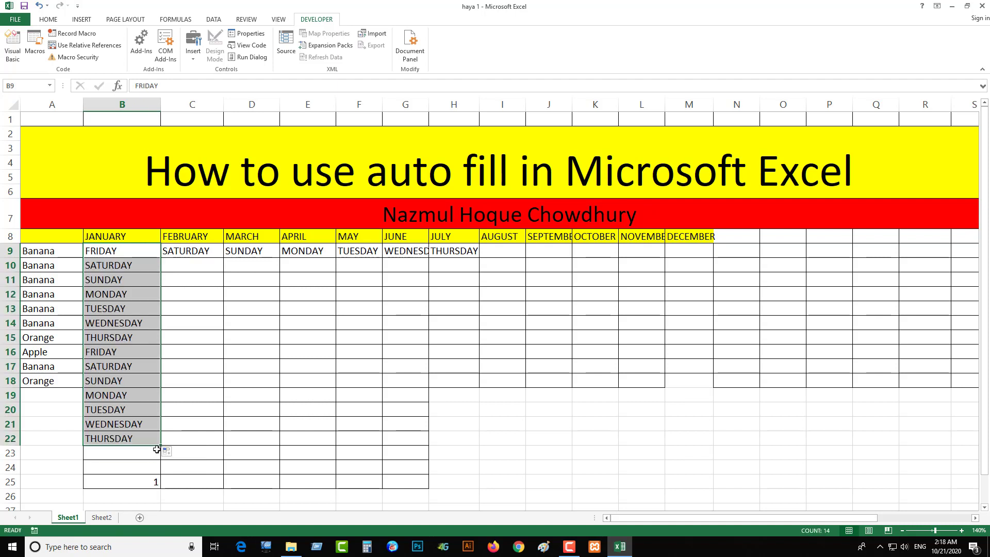
{"action": "left_click", "coordinate": [188, 270]}
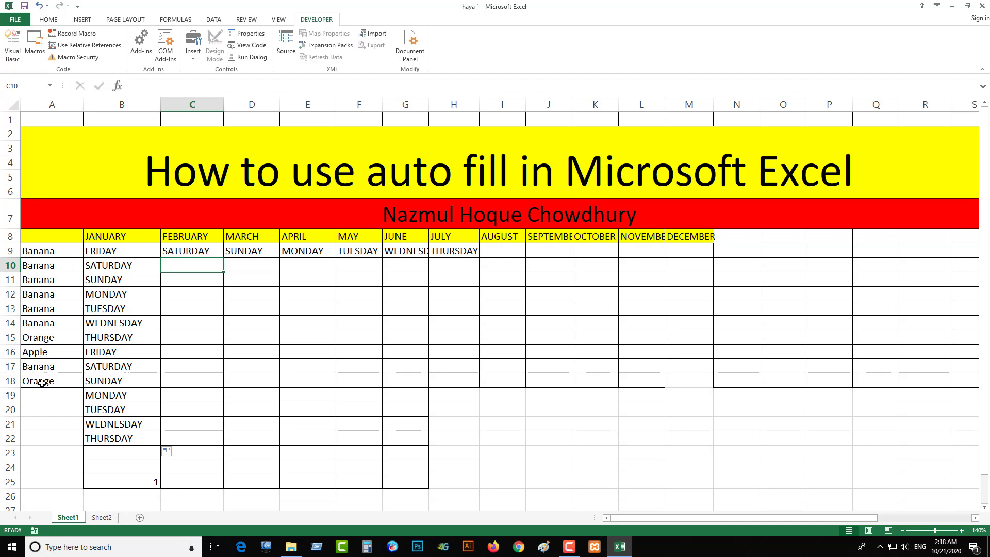
Auto fill the fruit names from A9:A18 down column A to cell A26, repeating their pattern.
{"action": "left_click", "coordinate": [66, 251]}
{"action": "left_click_drag", "start_coordinate": [66, 251], "coordinate": [82, 509]}
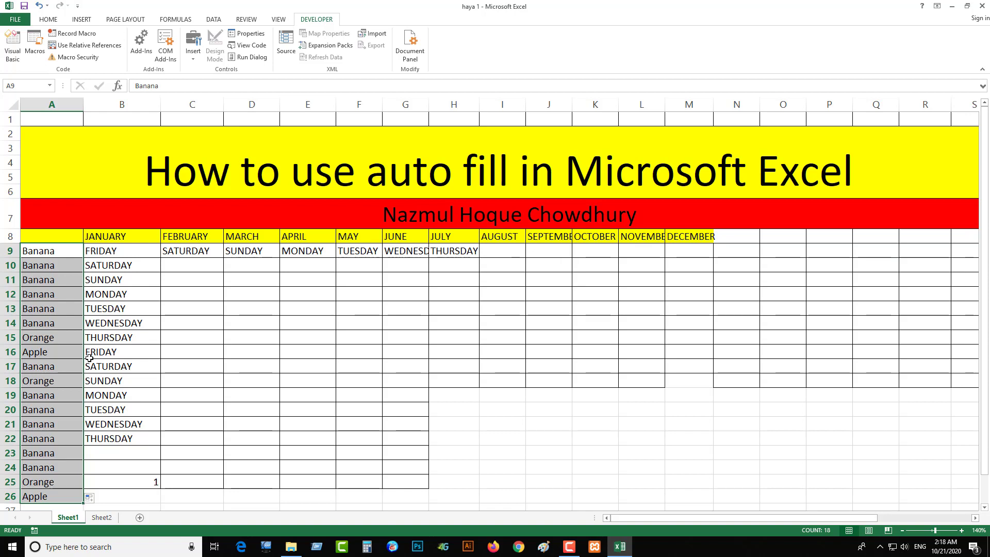
{"action": "left_click", "coordinate": [133, 268]}
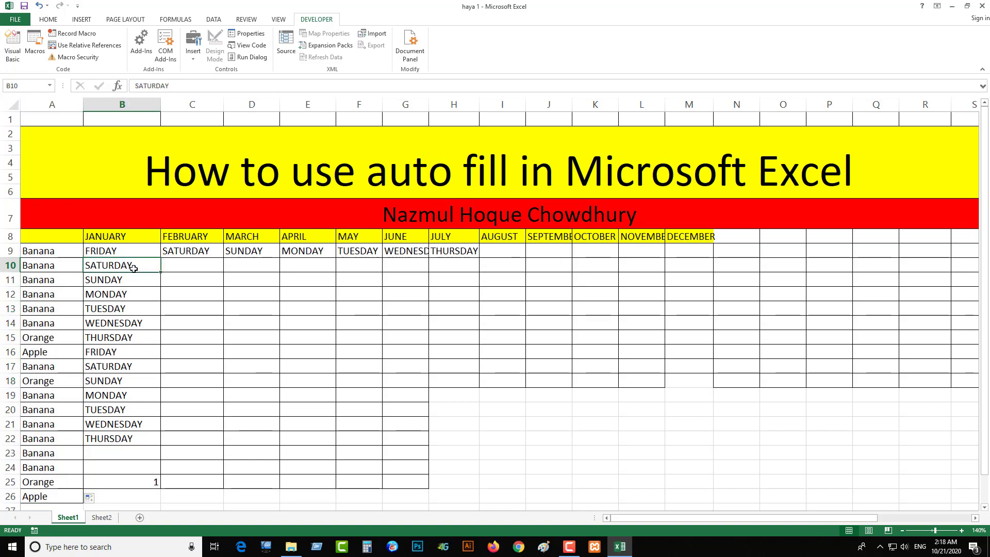